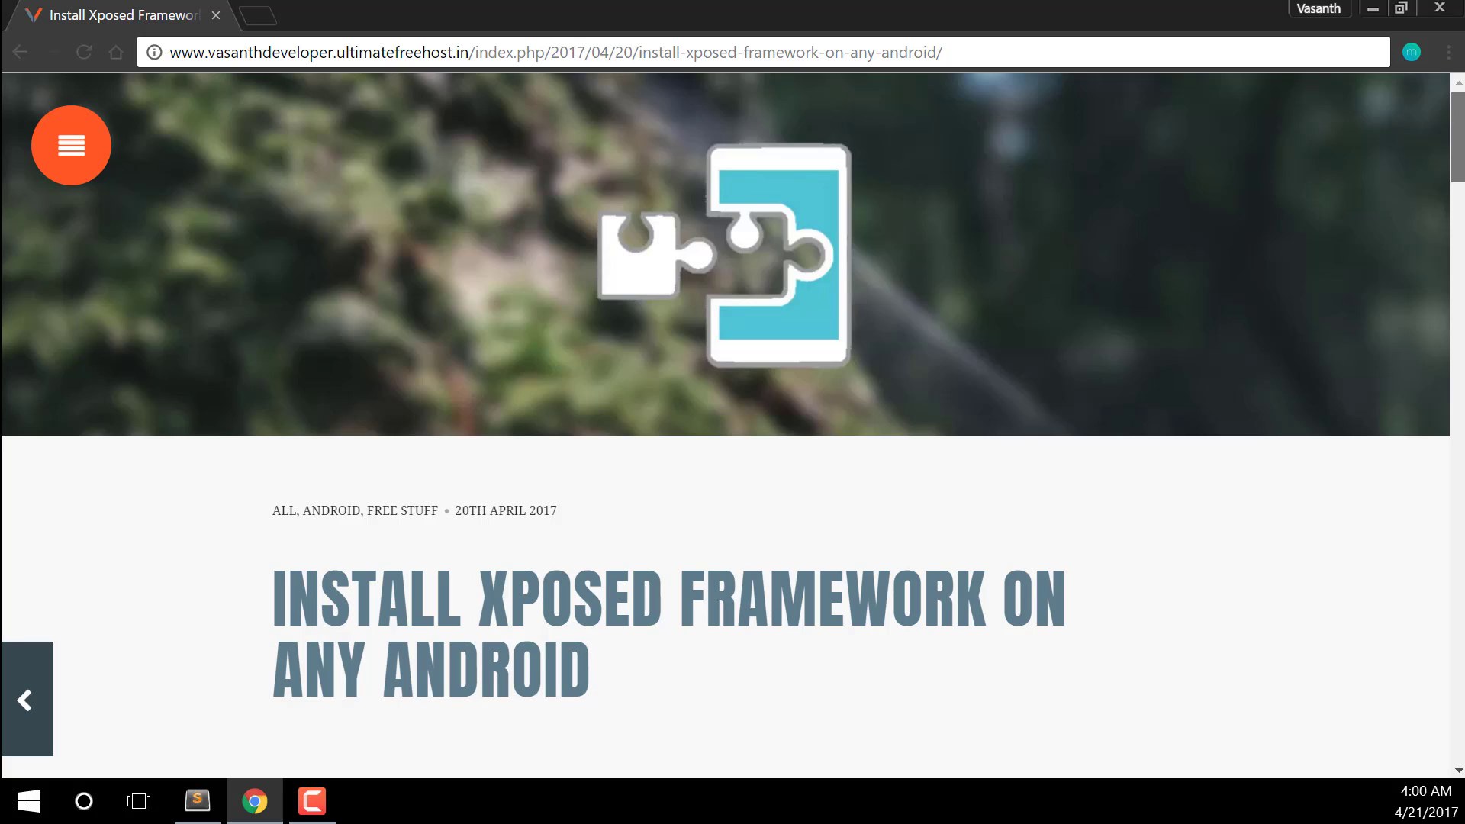
mouse_move(1459, 140)
mouse_down()
mouse_move(1426, 719)
mouse_move(1387, 165)
mouse_up()
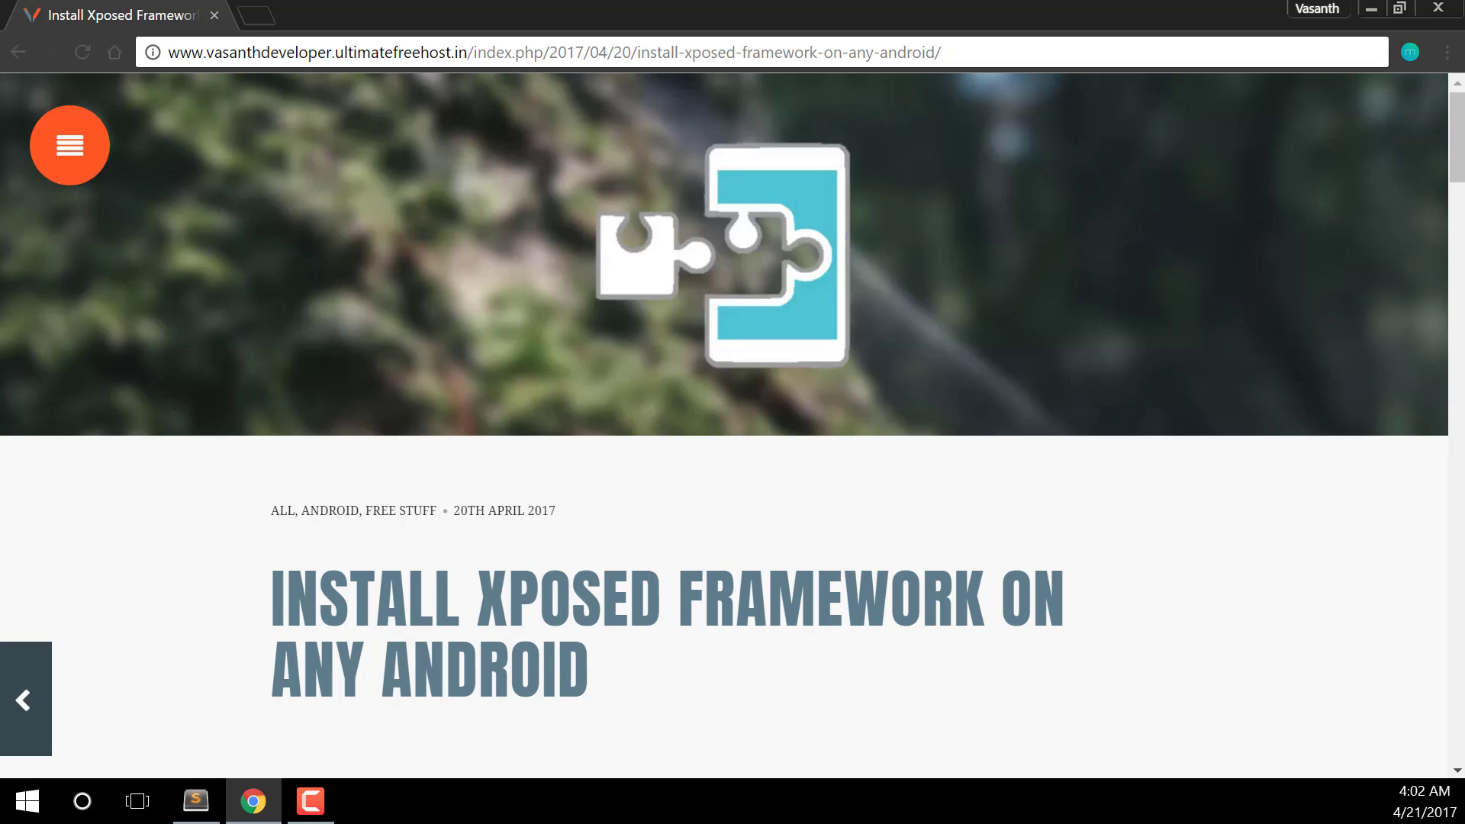
drag(1456, 137, 1457, 332)
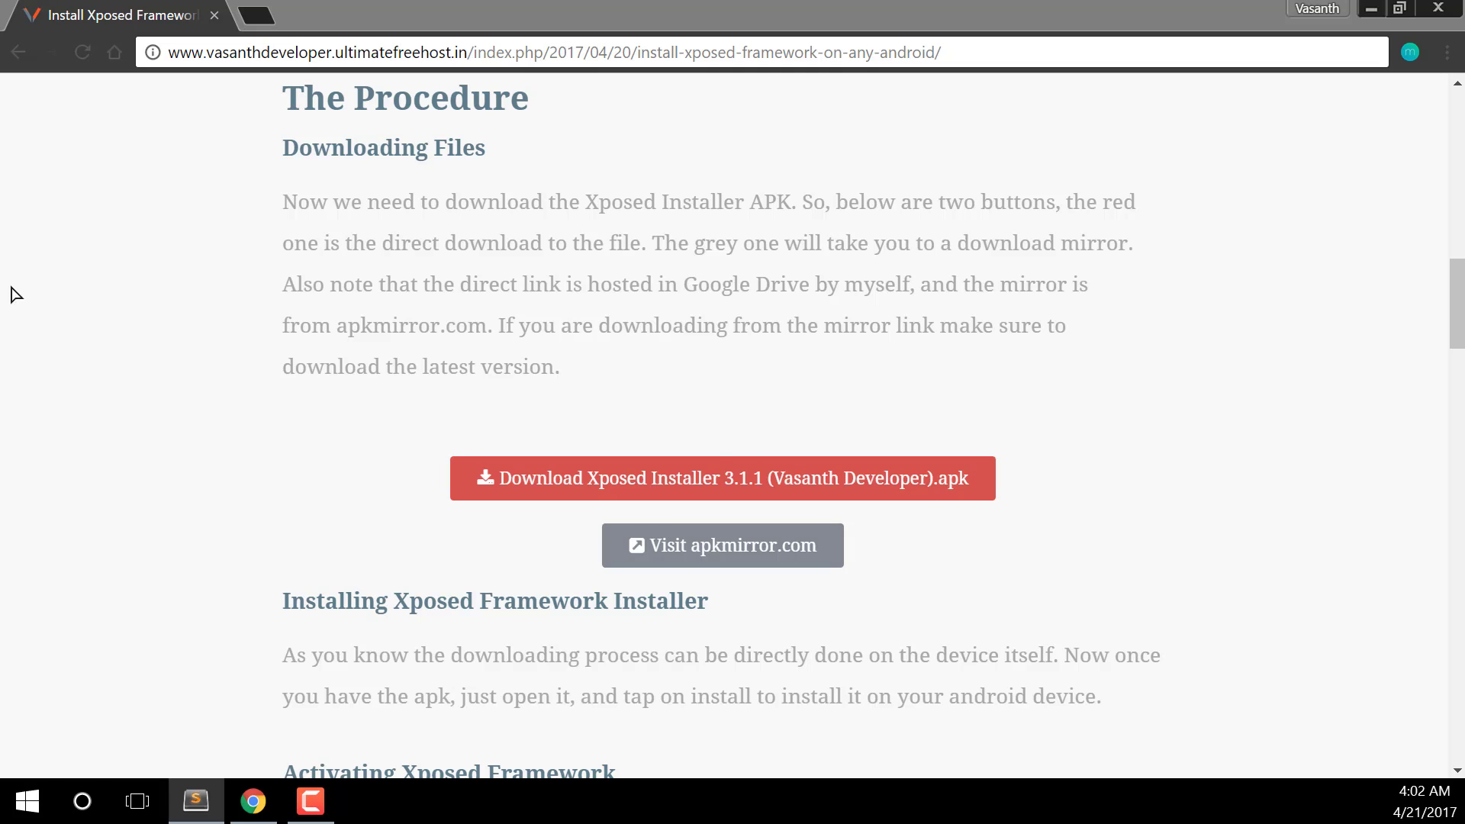
Step: Download the Xposed Installer 3.1.1 .apk, bringing up Chrome's Save As dialog
click(703, 481)
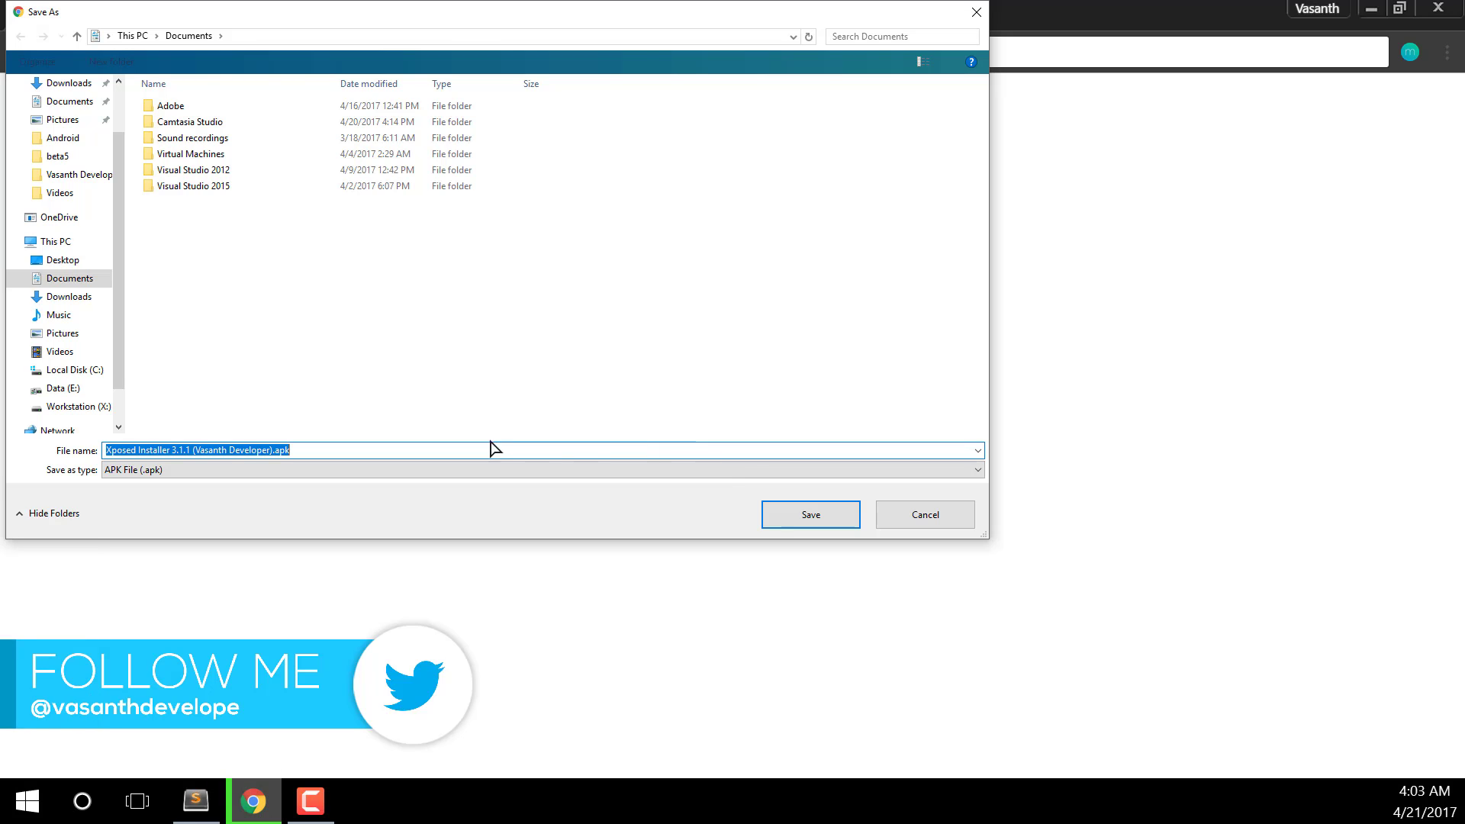
Step: Save the Xposed Installer APK to the Workstation (X:) drive
click(78, 407)
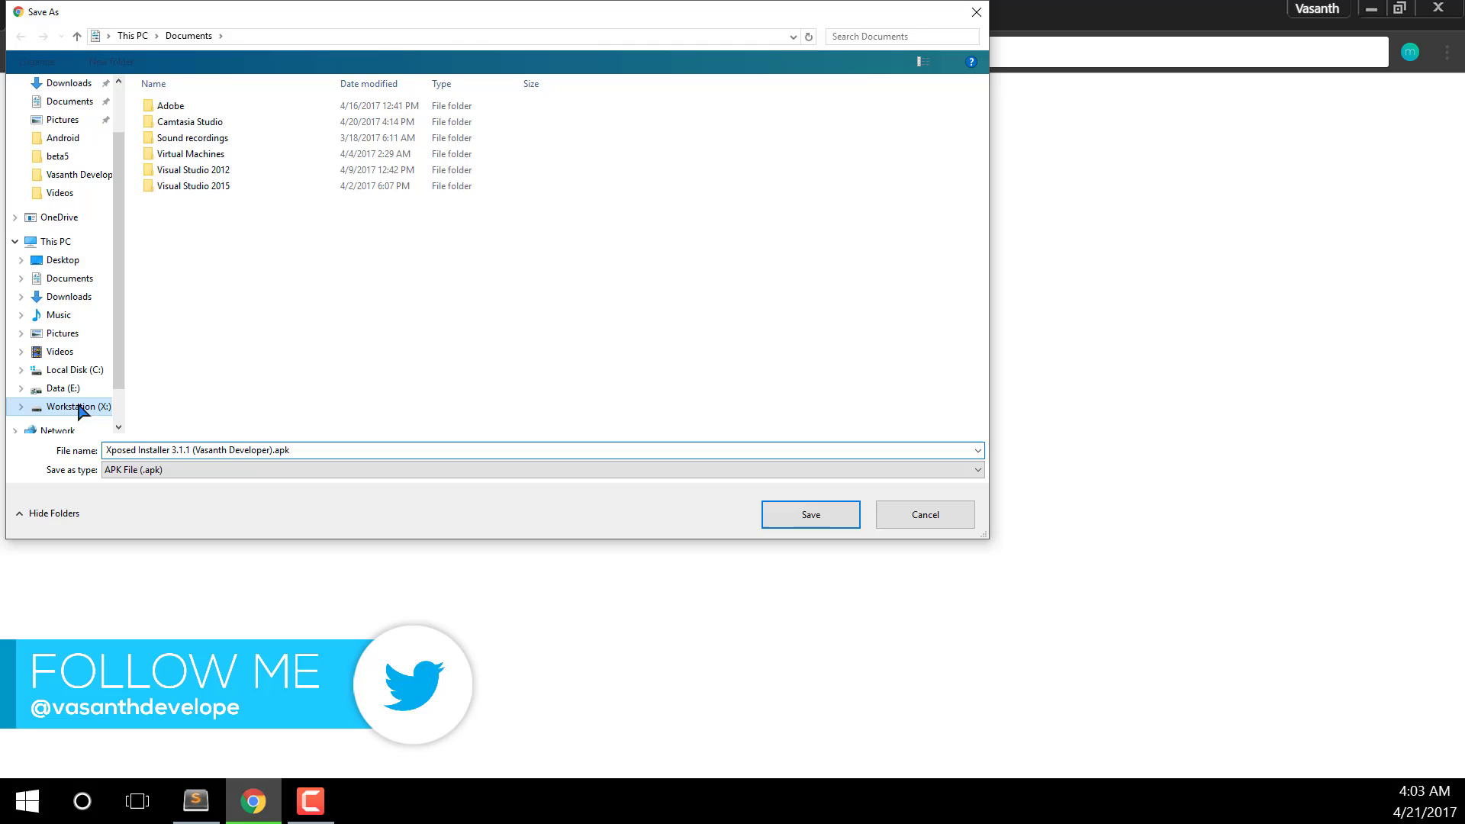
click(811, 515)
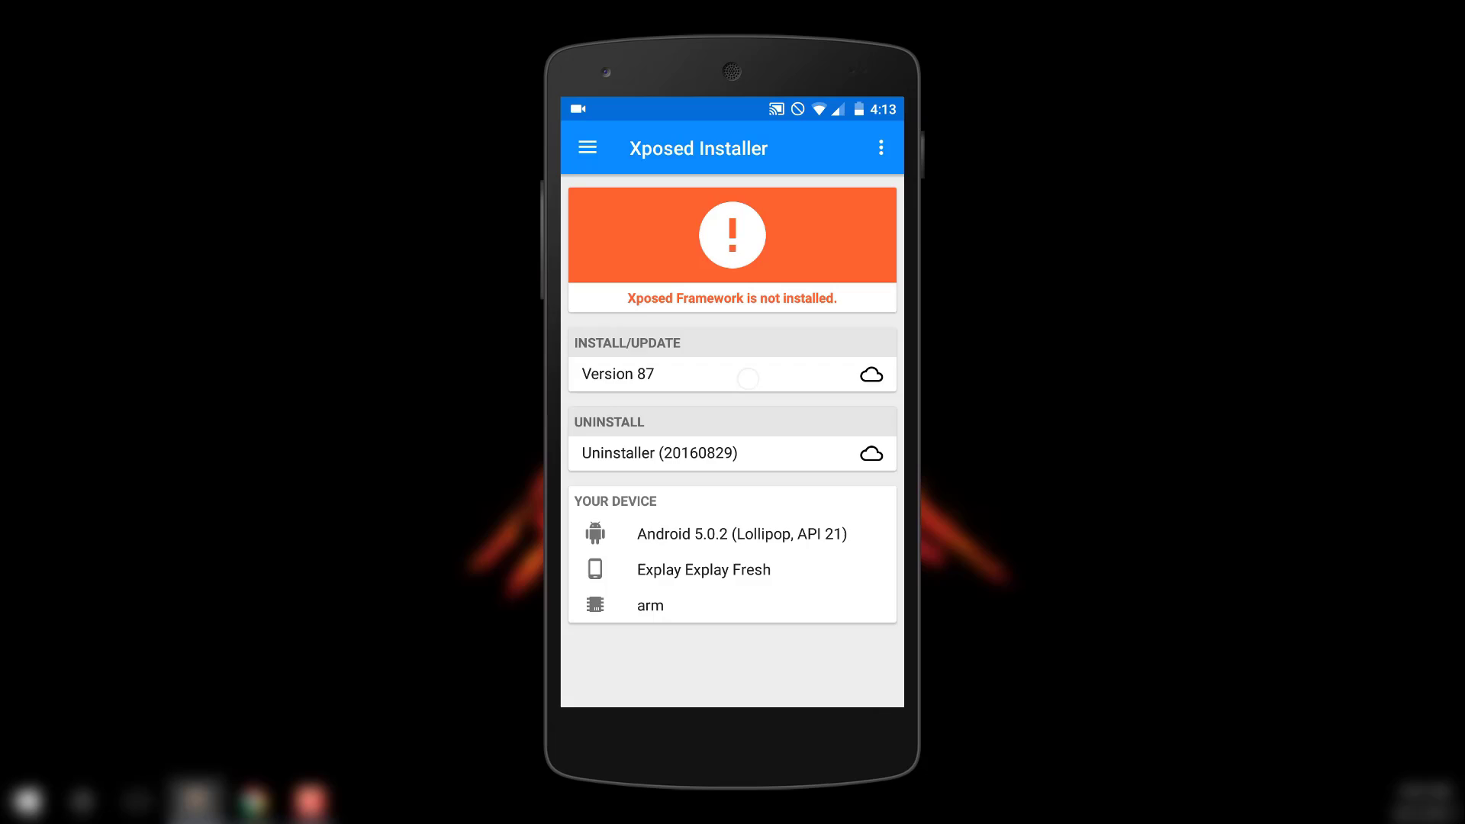
Step: Open the install options for Xposed Framework Version 87
click(749, 378)
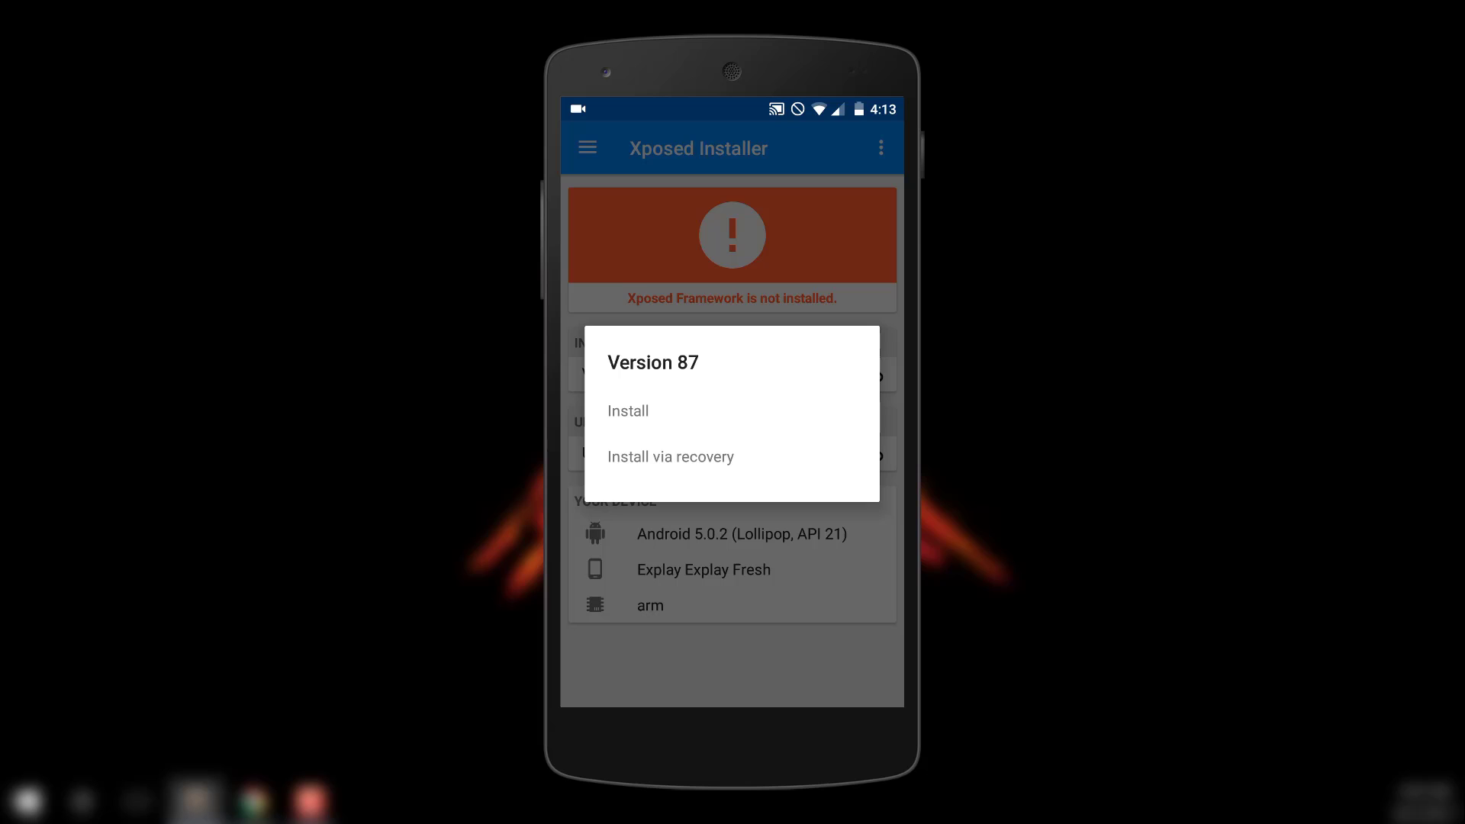
Step: Install Version 87 directly and grant the installer superuser access
click(641, 411)
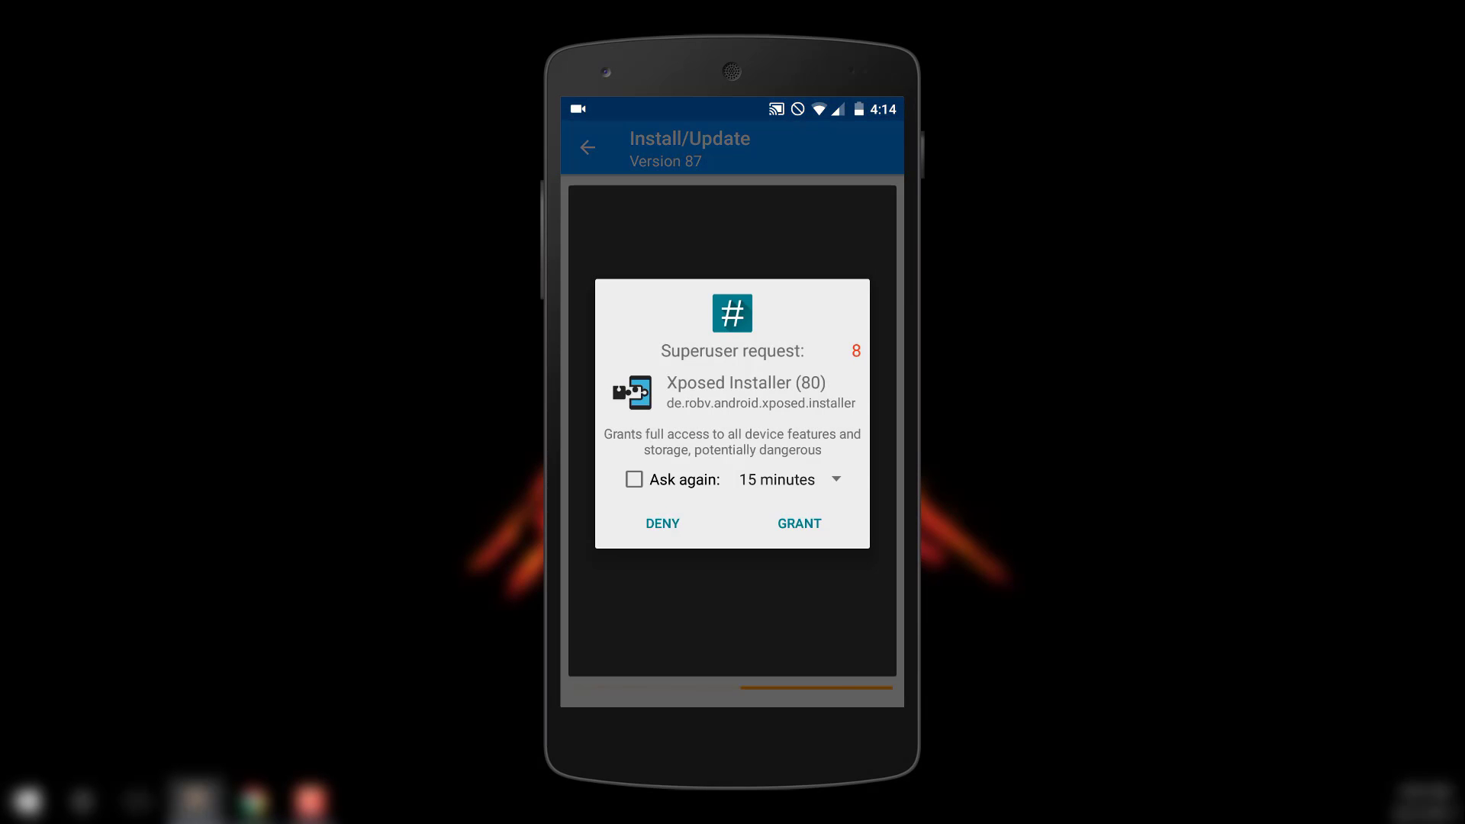
click(802, 523)
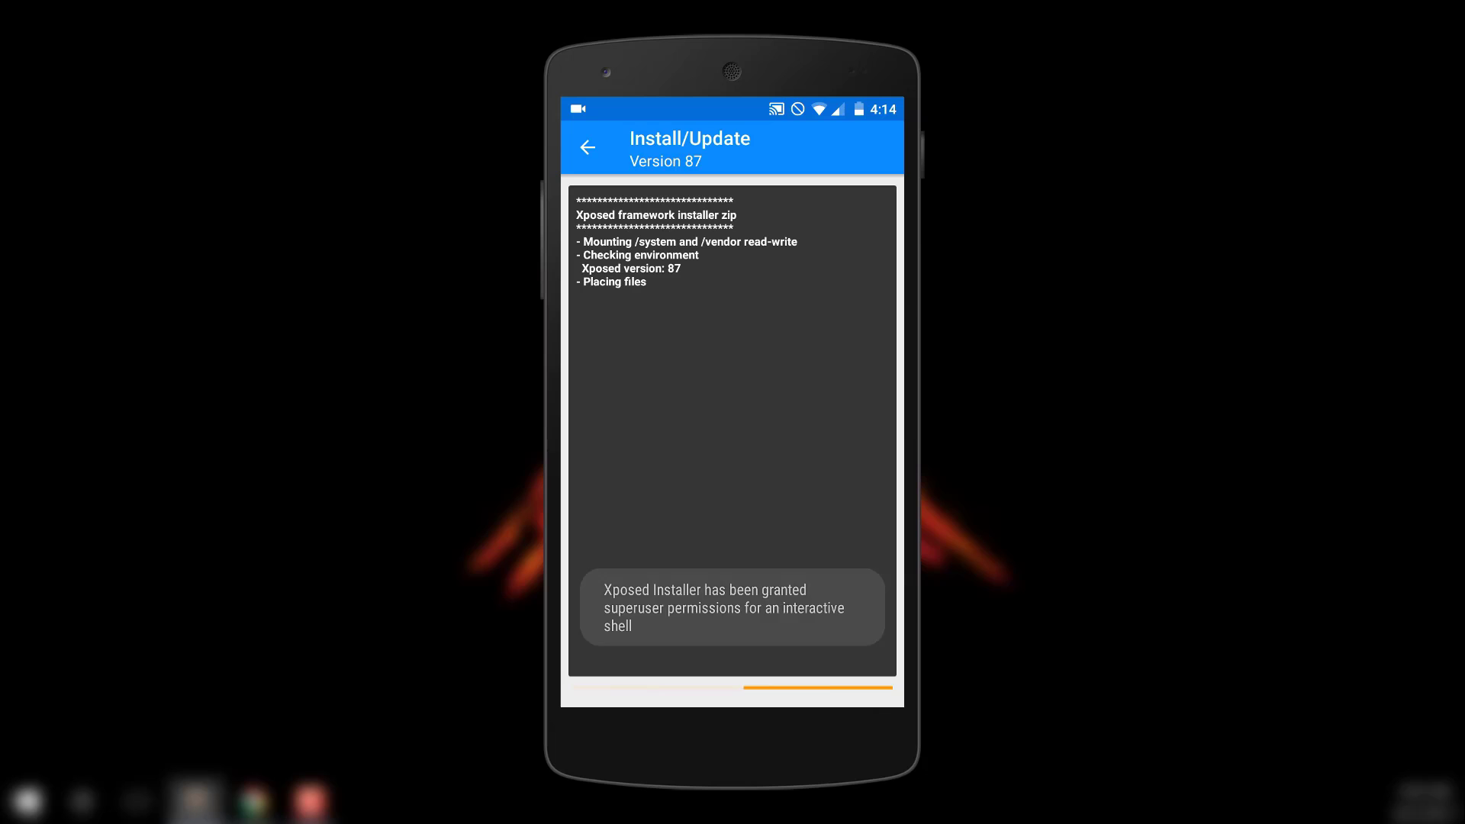